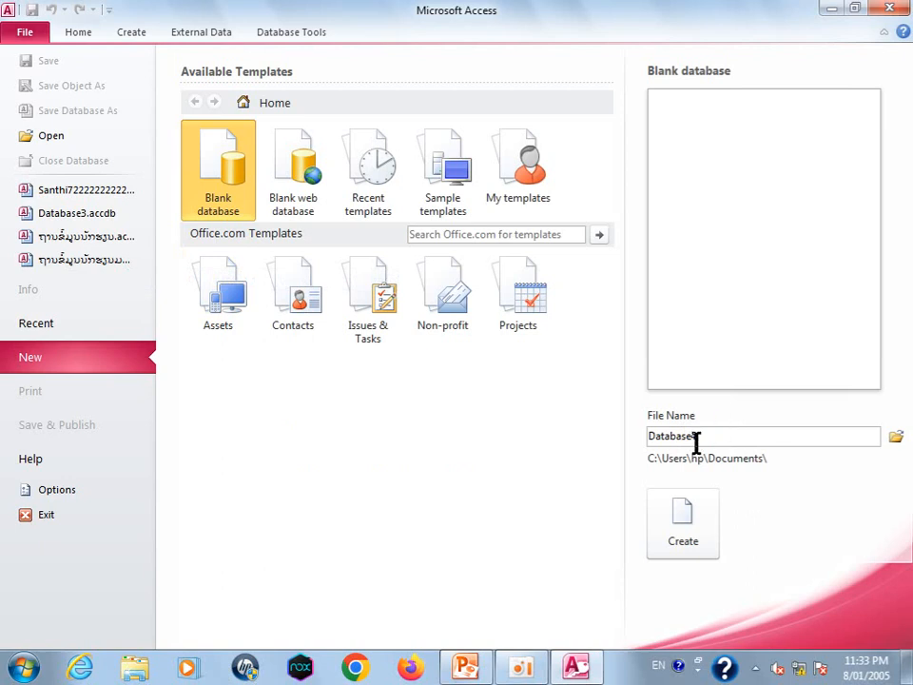
Create a blank database named Data7.4
double_click(736, 441)
type("Data7.4")
left_click(678, 526)
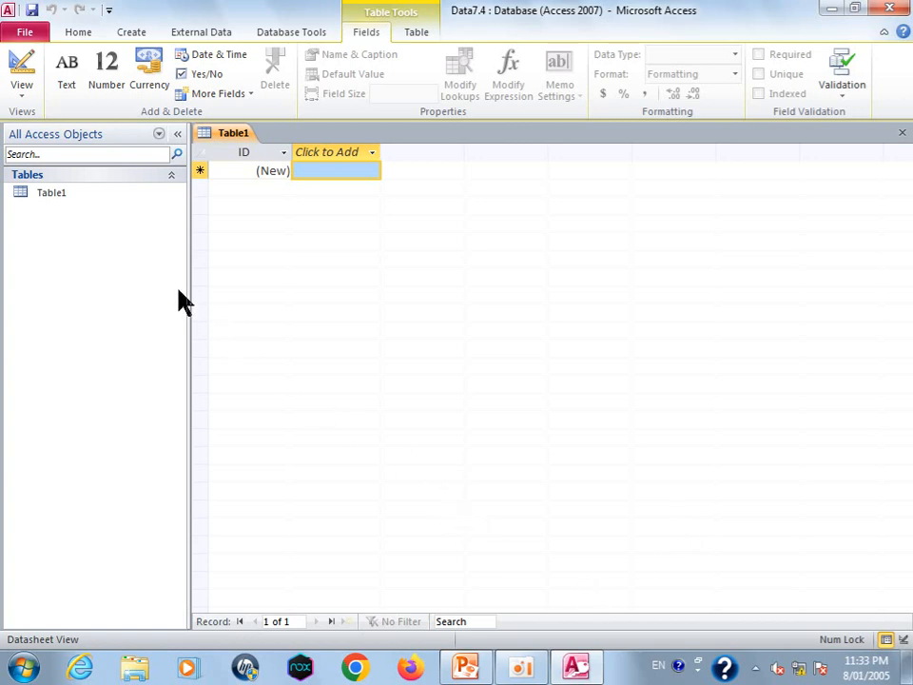
Open Table1 in Design View, saving the table under the name ຂໍ້ມູນນັກຮຽນ
right_click(54, 195)
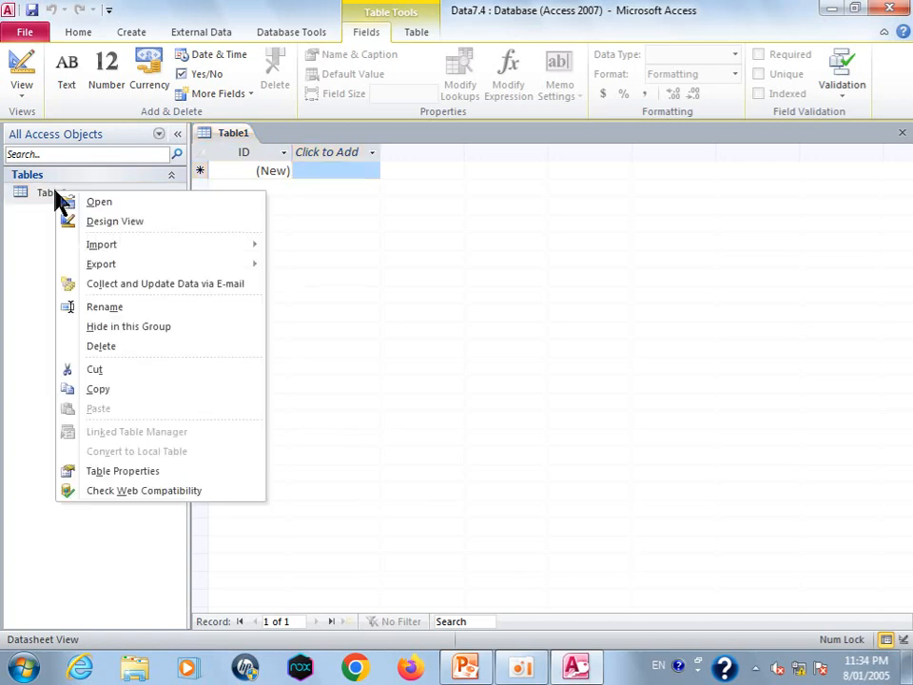
left_click(122, 234)
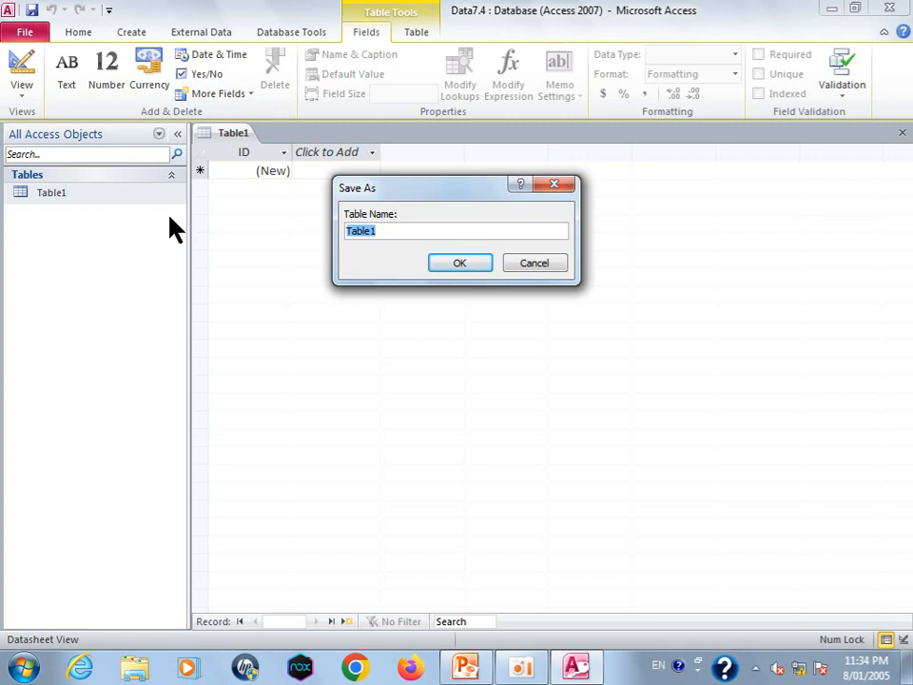
key("alt+shift")
type("ສ")
type("ິນ")
type("ນນັກ")
type("ຮຽນ")
left_click(469, 269)
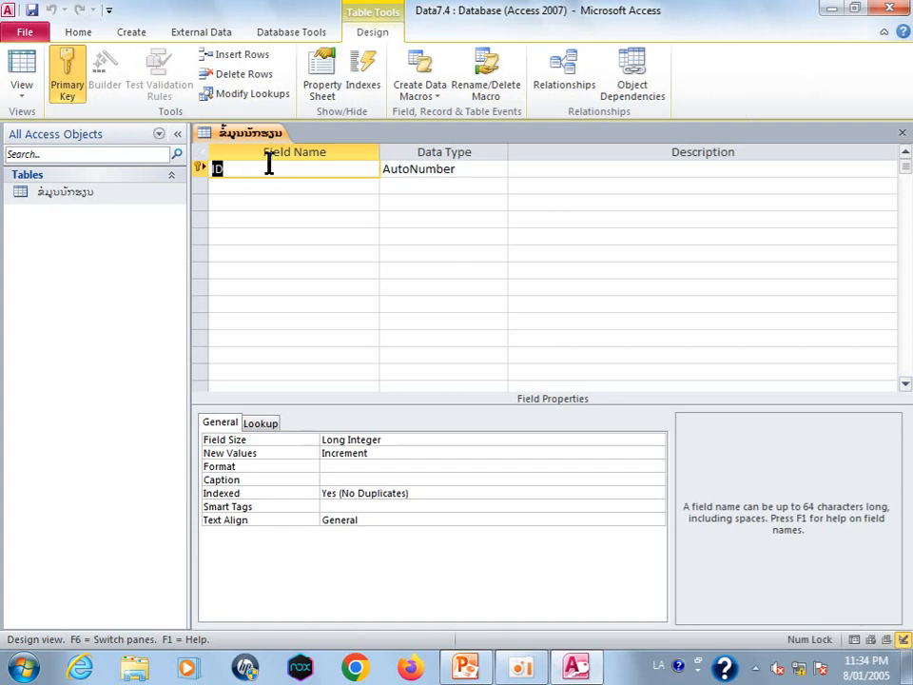
Rename the primary key field ID as ລະຫັດນັກຮຽນ and set its data type to Text
type("ລະຫັດນັກຮຽນ")
left_click(496, 172)
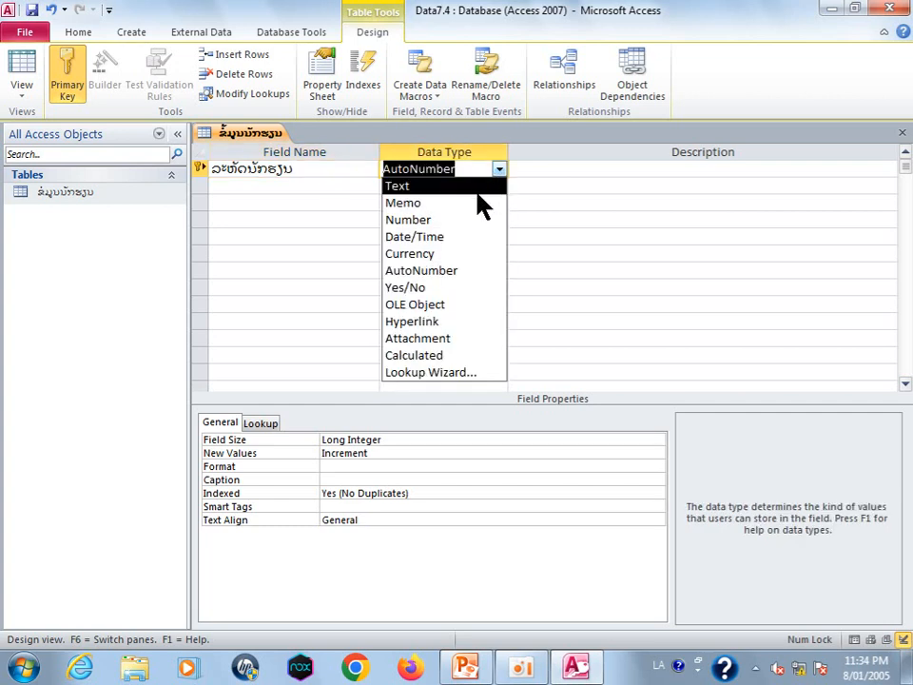
left_click(479, 190)
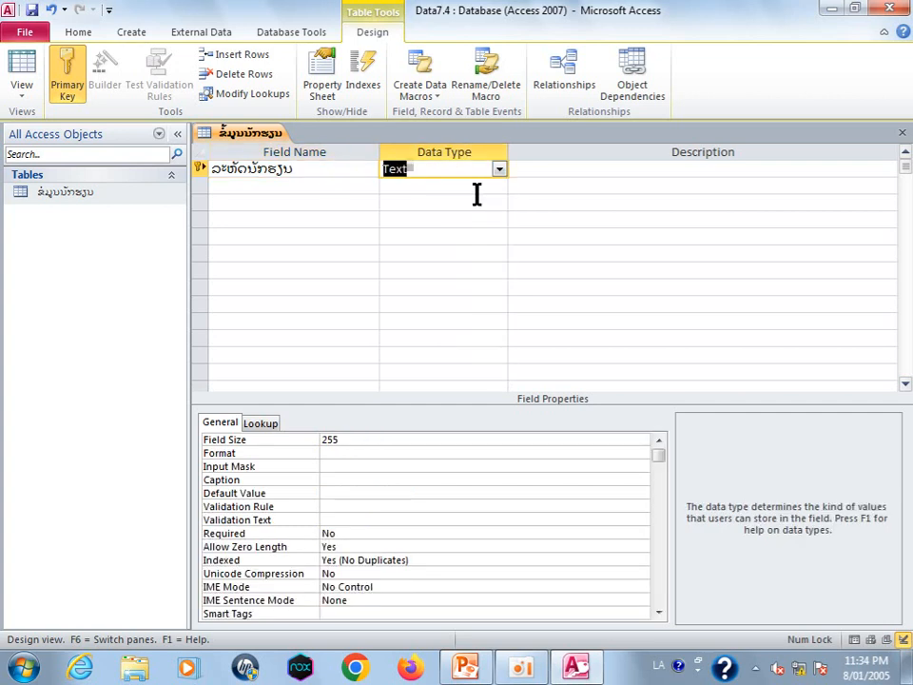
Add the fields ເພດ and ຊື່ below the key field, both with the Text data type
left_click(265, 184)
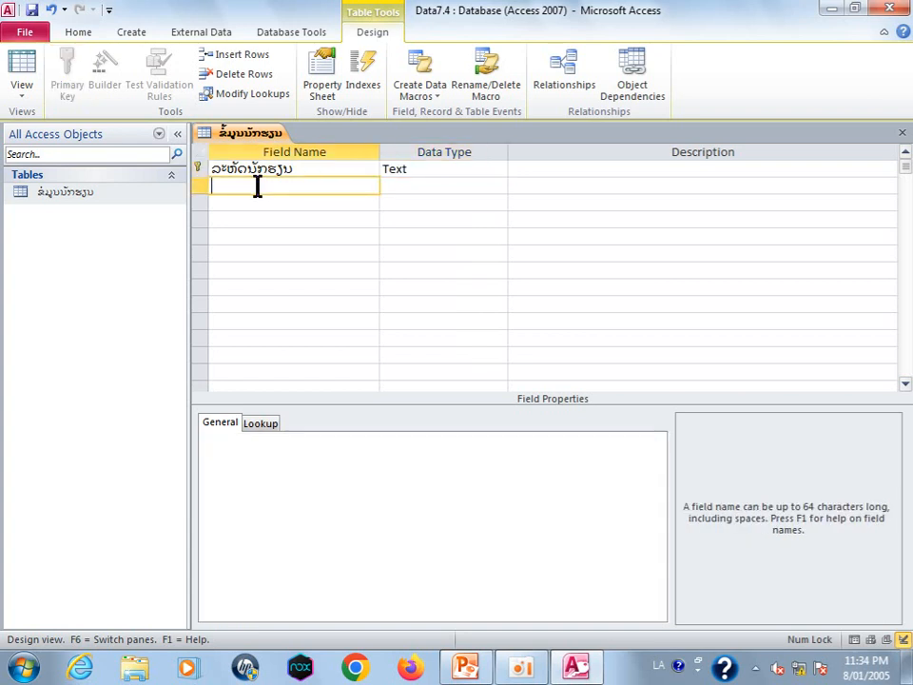
type("ເພດ")
left_click(428, 186)
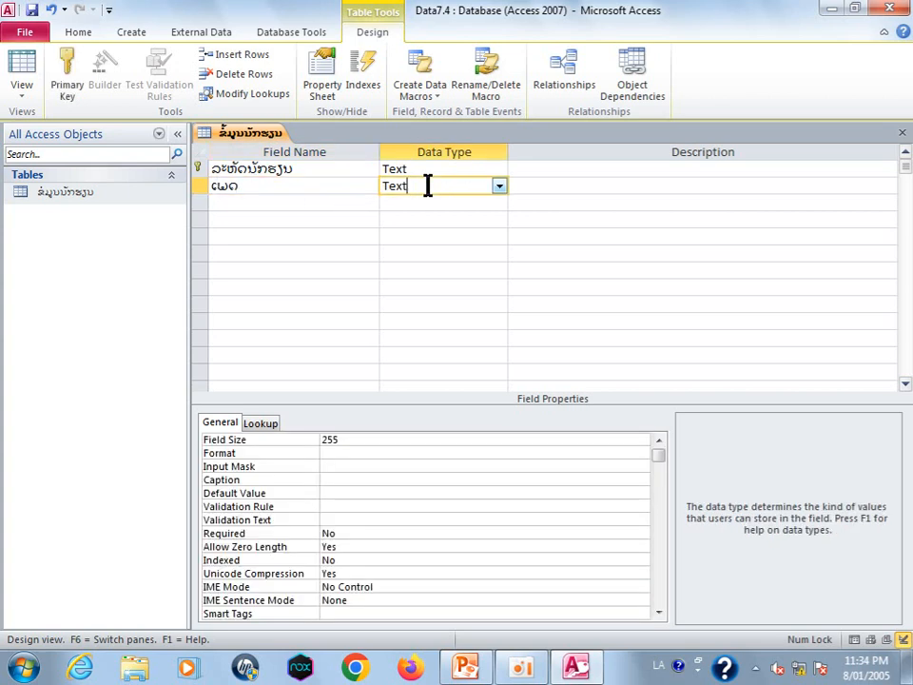
left_click(314, 206)
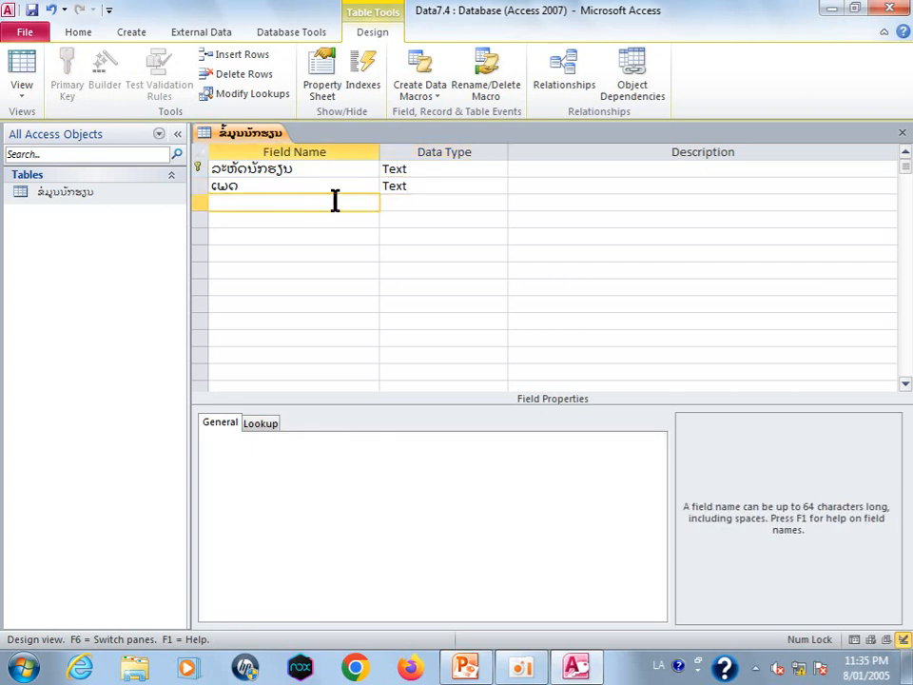
type("ຊື່")
left_click(416, 203)
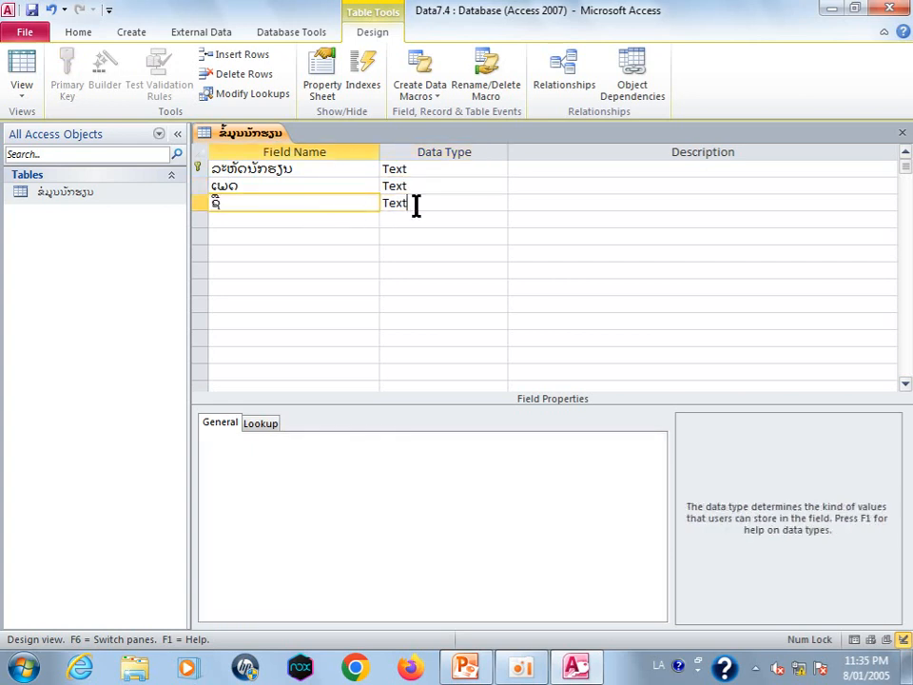
Add a fourth field named ນາມສະກຸ່ນ with the Text data type
left_click(257, 215)
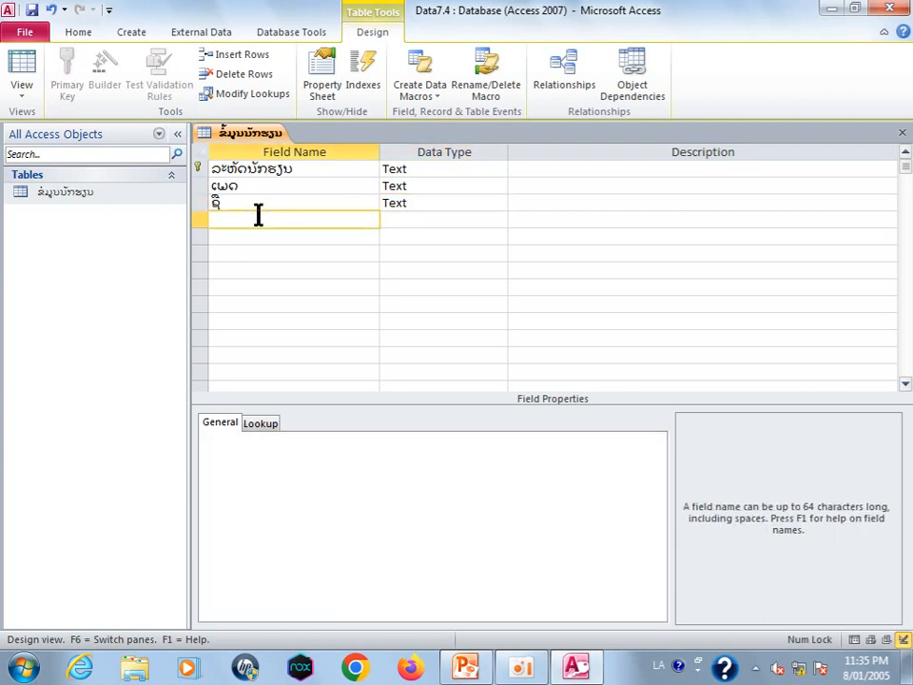
type("ນາມສະກຸນ")
left_click(408, 219)
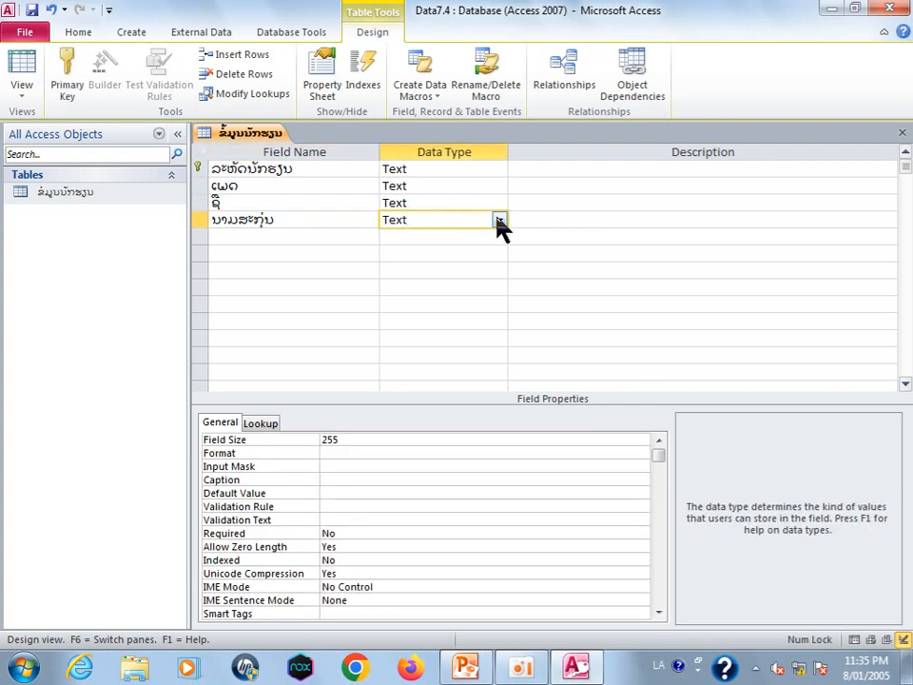
left_click(499, 221)
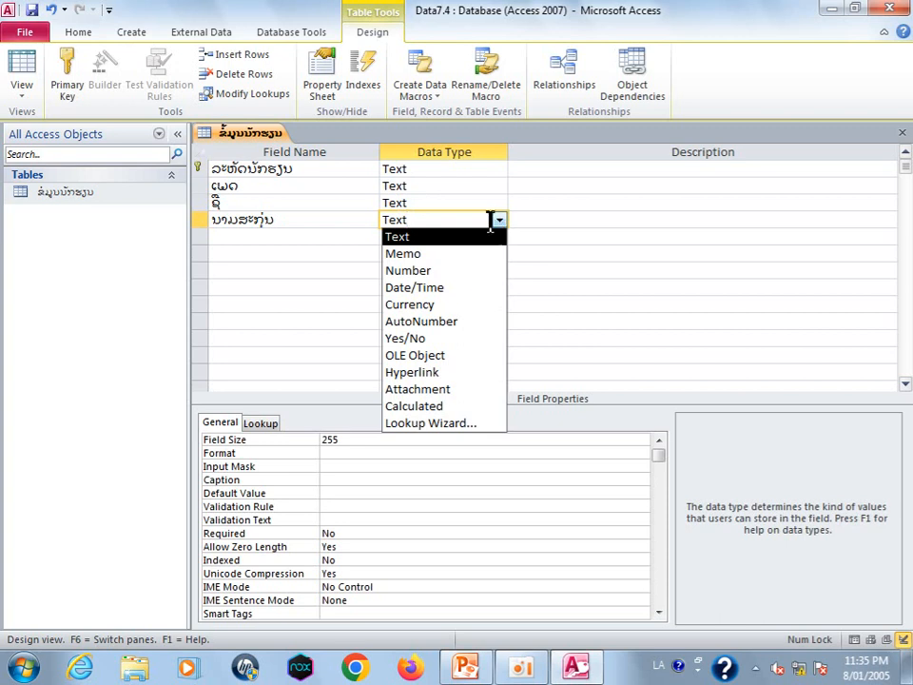
left_click(446, 238)
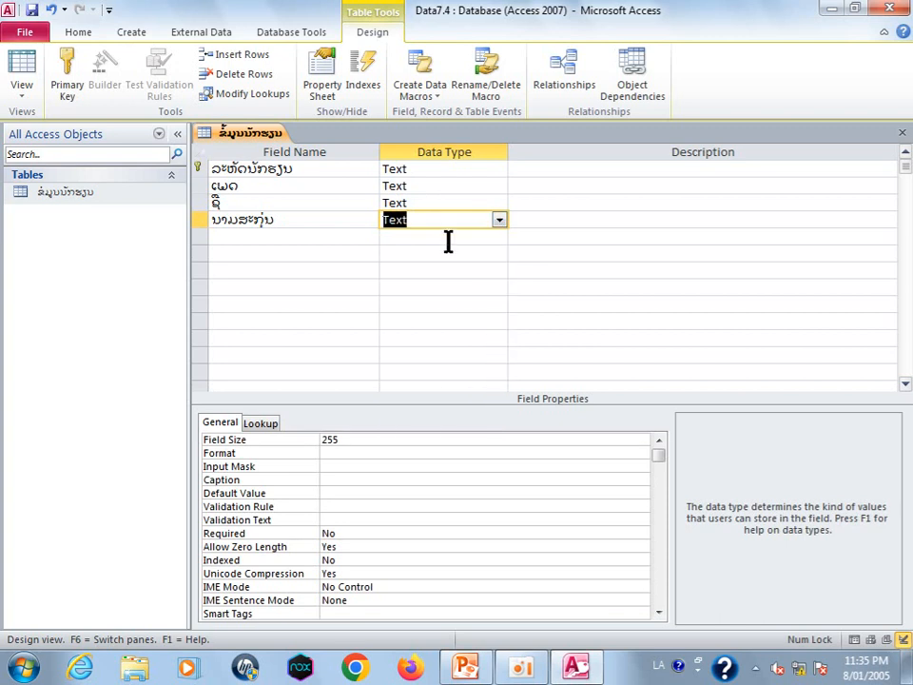
left_click(333, 223)
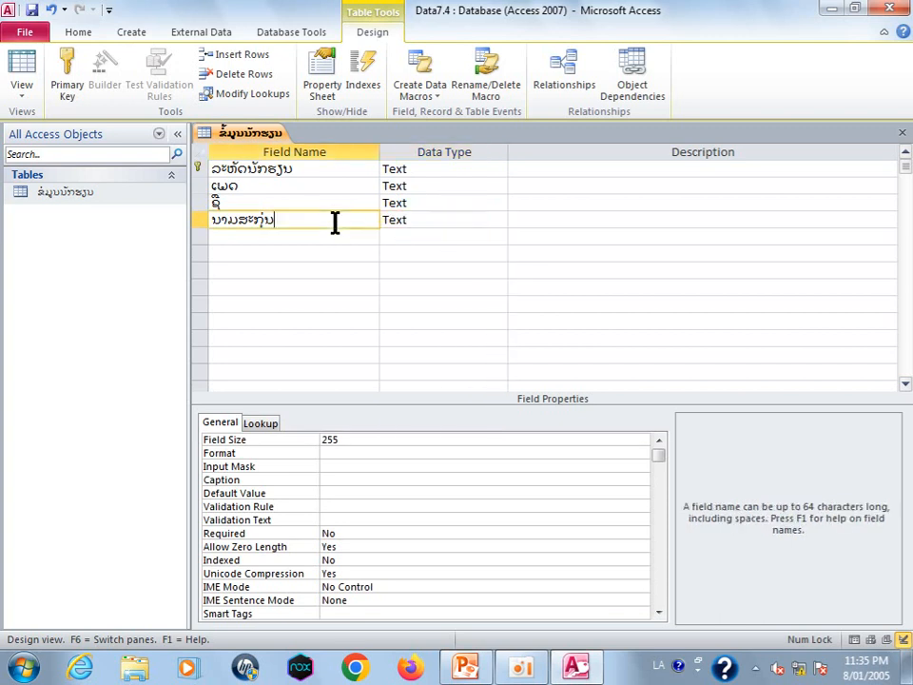
Start the Lookup Wizard for the ເພດ field and choose to type in the lookup values manually
left_click(431, 187)
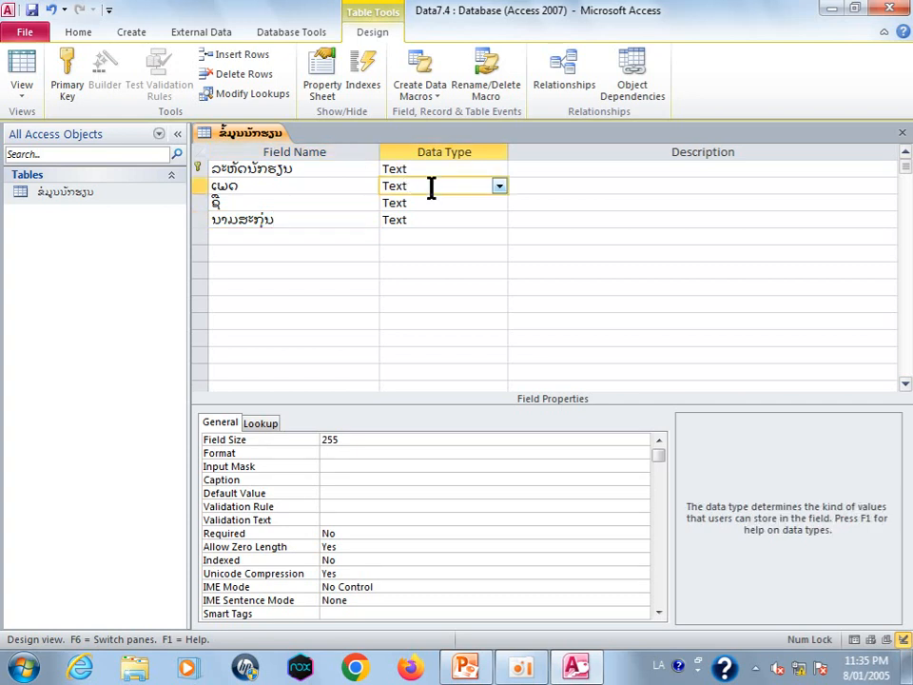
left_click(498, 187)
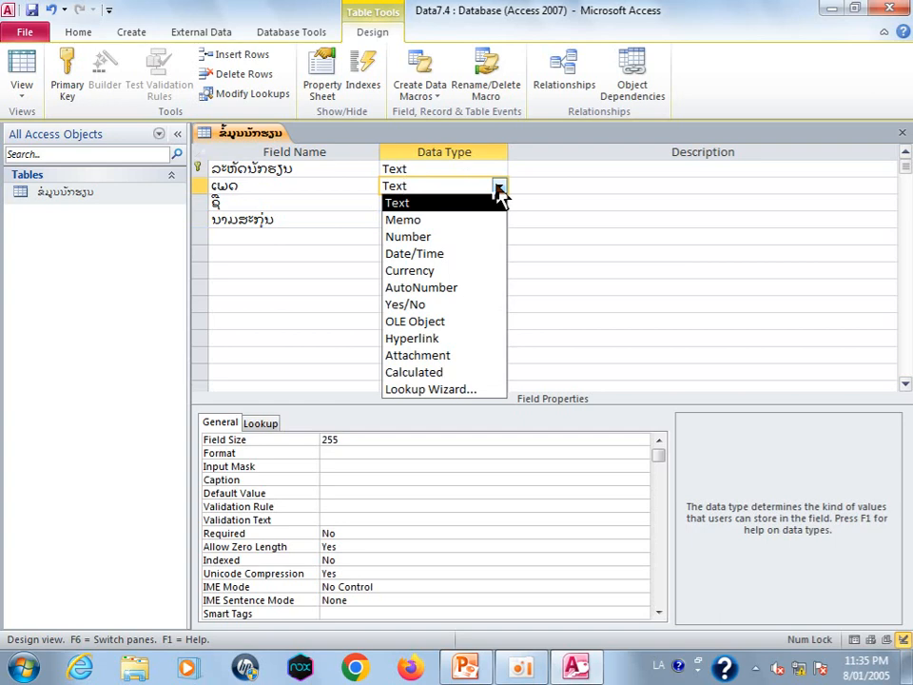
left_click(464, 391)
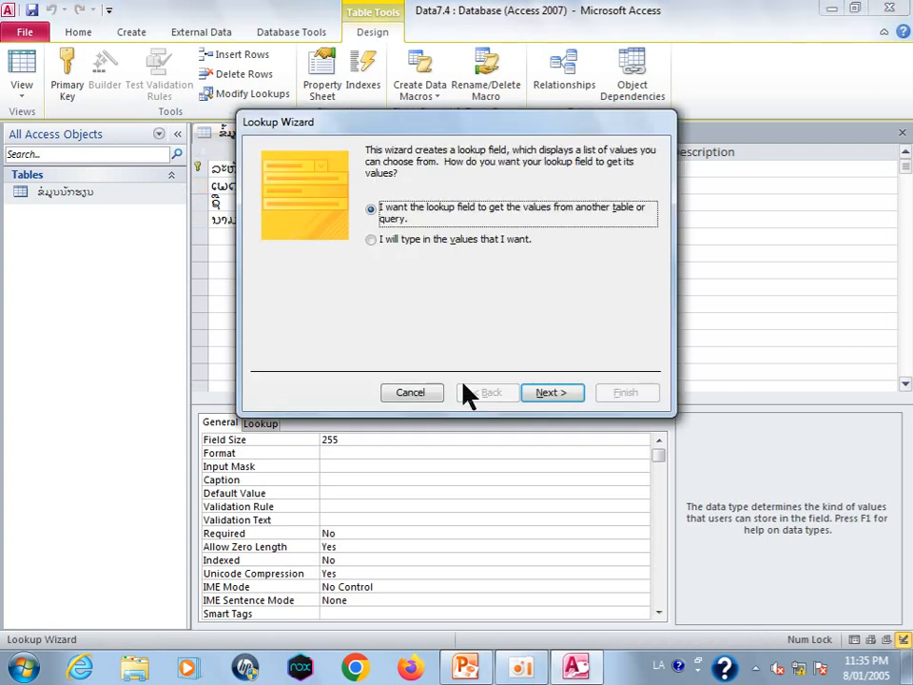
left_click(460, 241)
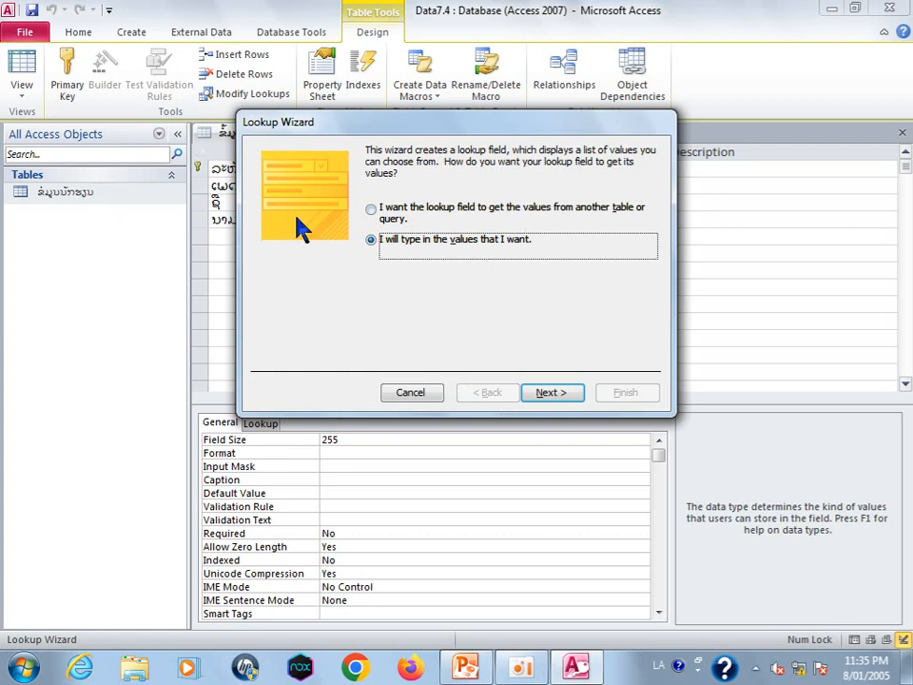
left_click(548, 392)
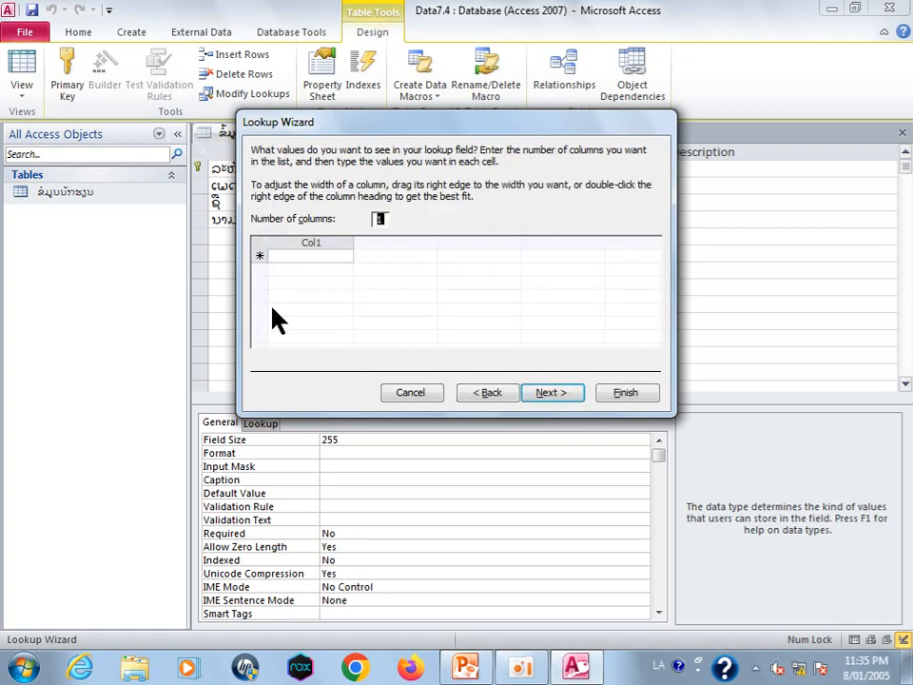
Enter ທ້າວ and ນາງ as the lookup values in one column and finish the wizard with the default label
left_click(289, 256)
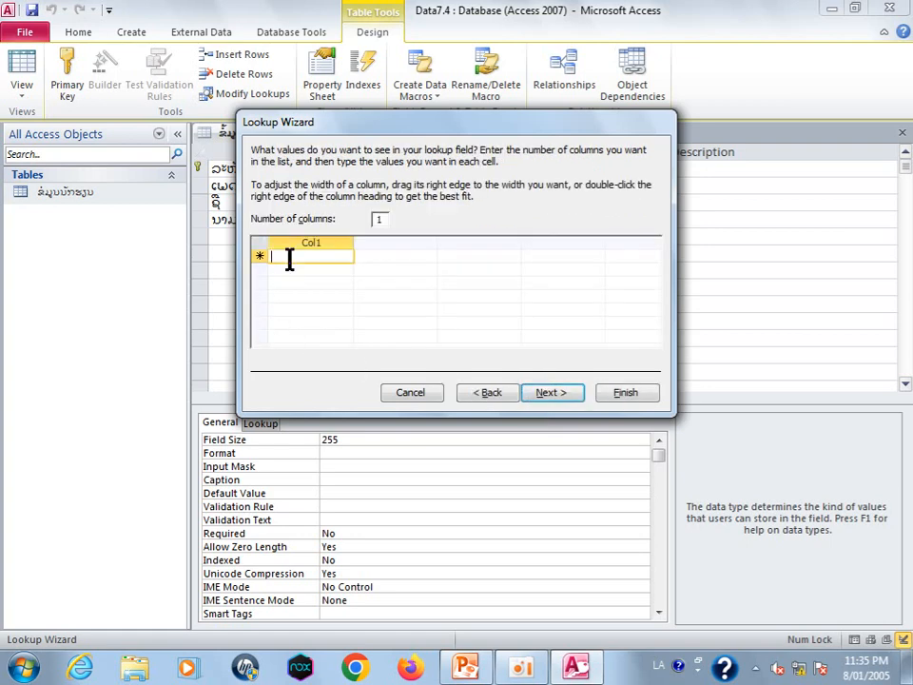
type("ບ້າວ")
left_click(344, 271)
type("ບາ")
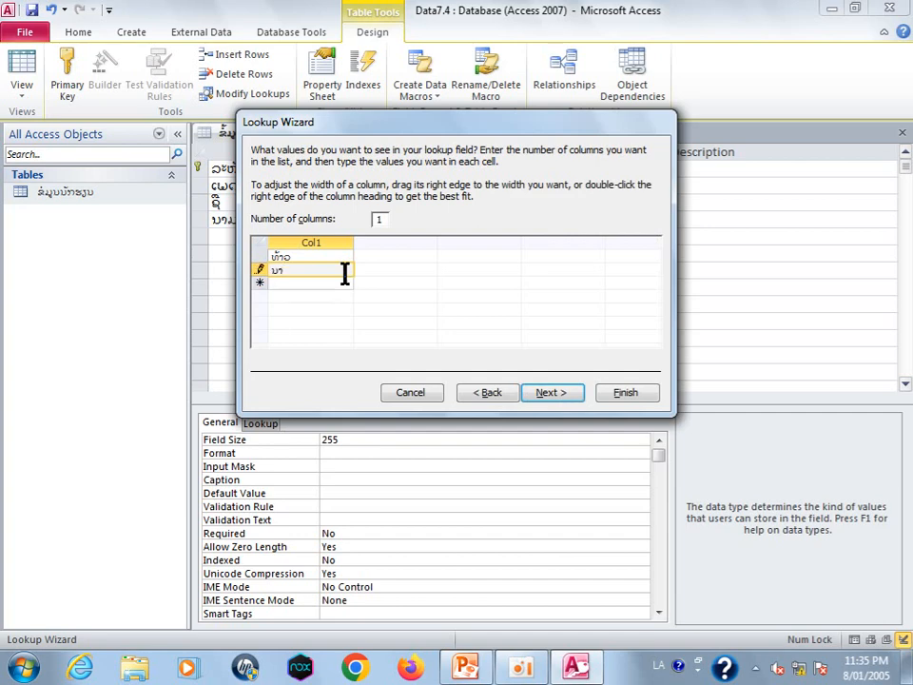
type("ງ")
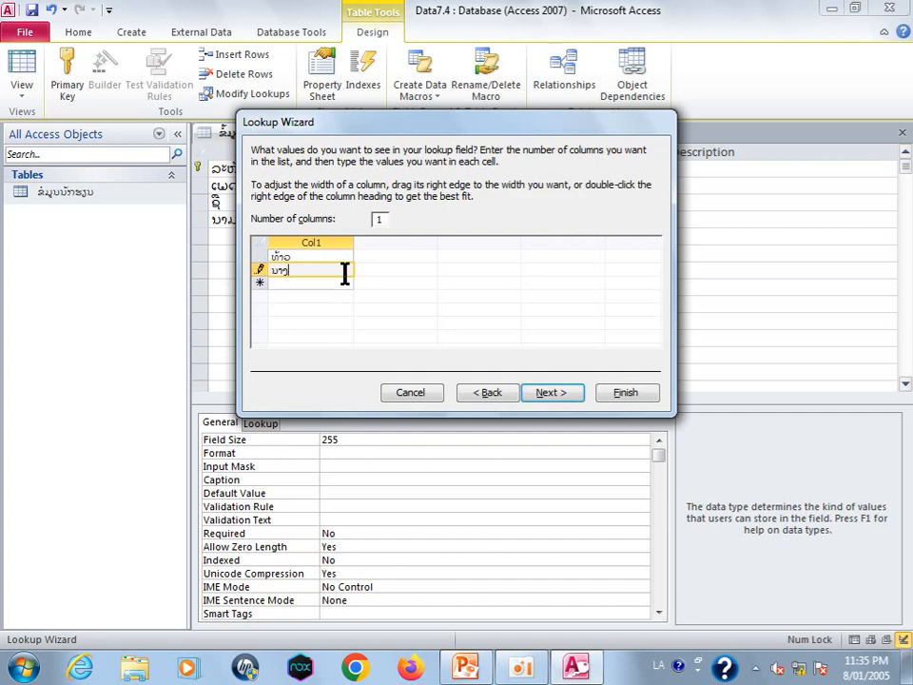
left_click(549, 394)
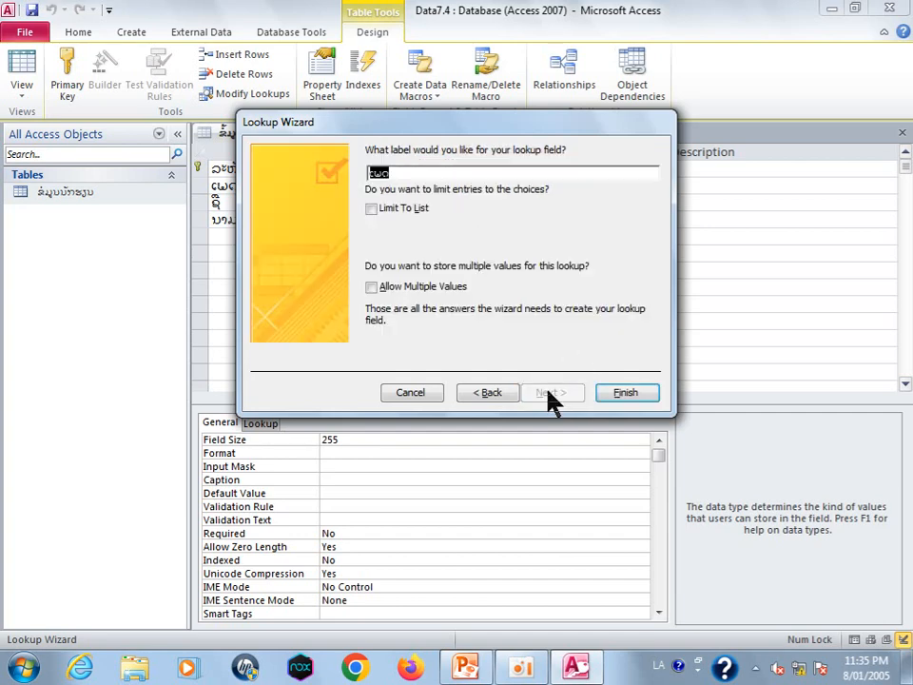
left_click(623, 393)
Open the ຂໍ້ມູນນັກຮຽນ table in Datasheet View, saving its design changes
right_click(114, 196)
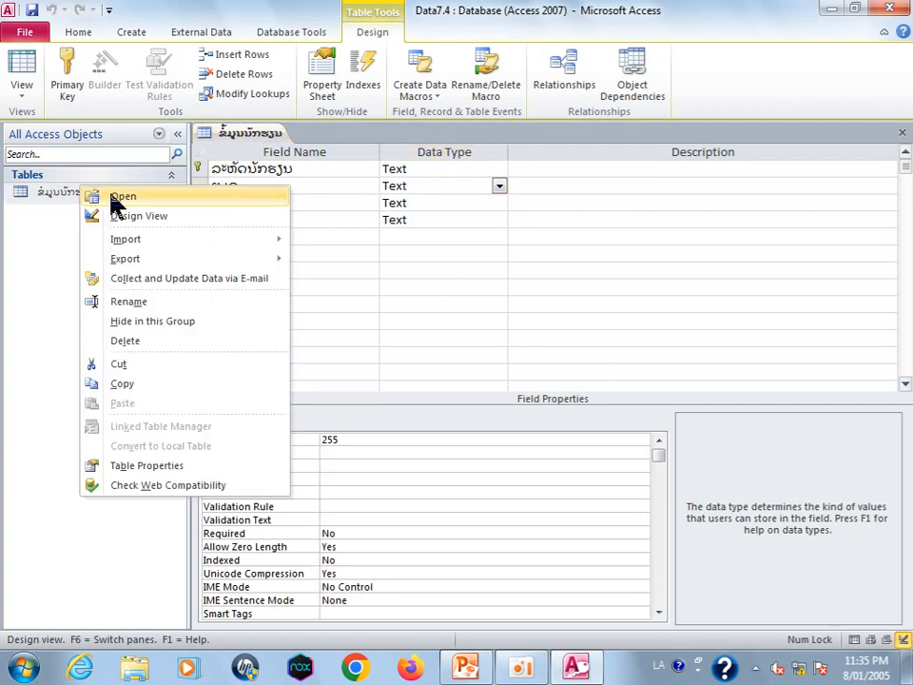
left_click(125, 197)
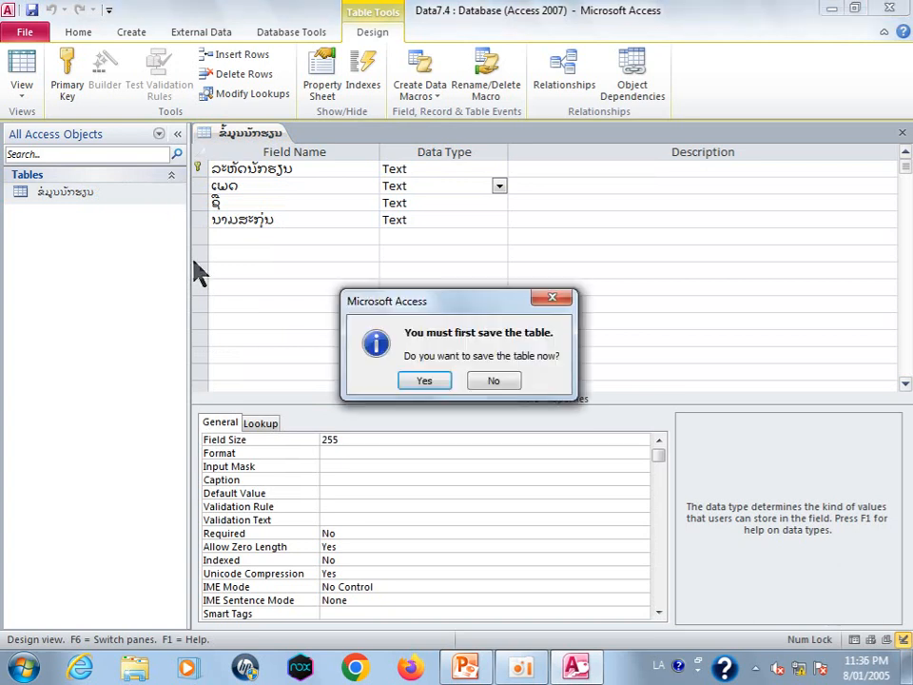
left_click(425, 380)
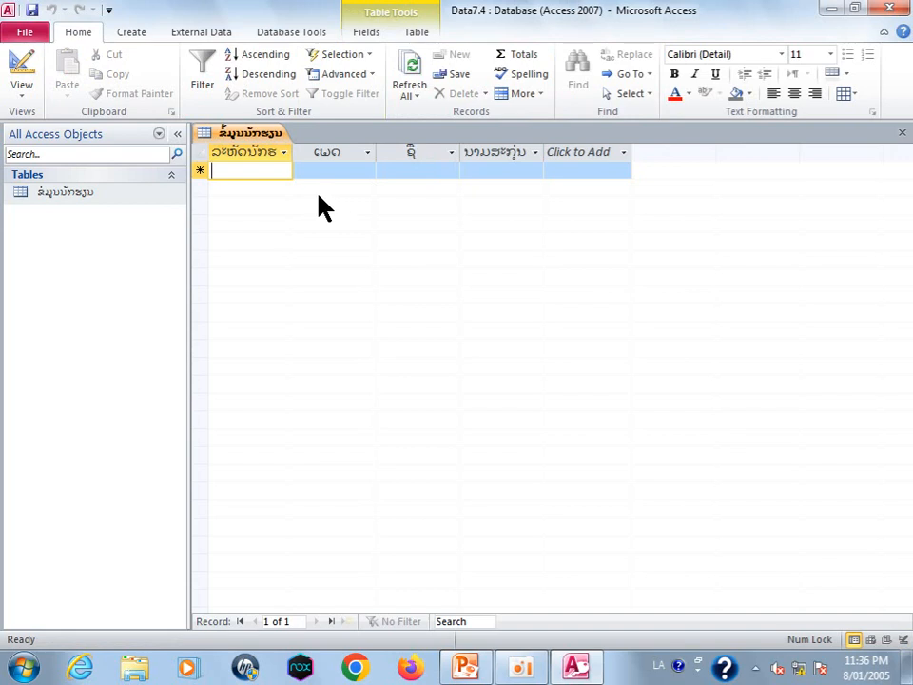
Enter the student codes of the first three records in the ລະຫັດນັກຮຽນ column, using English input
key("alt+shift")
type("ST")
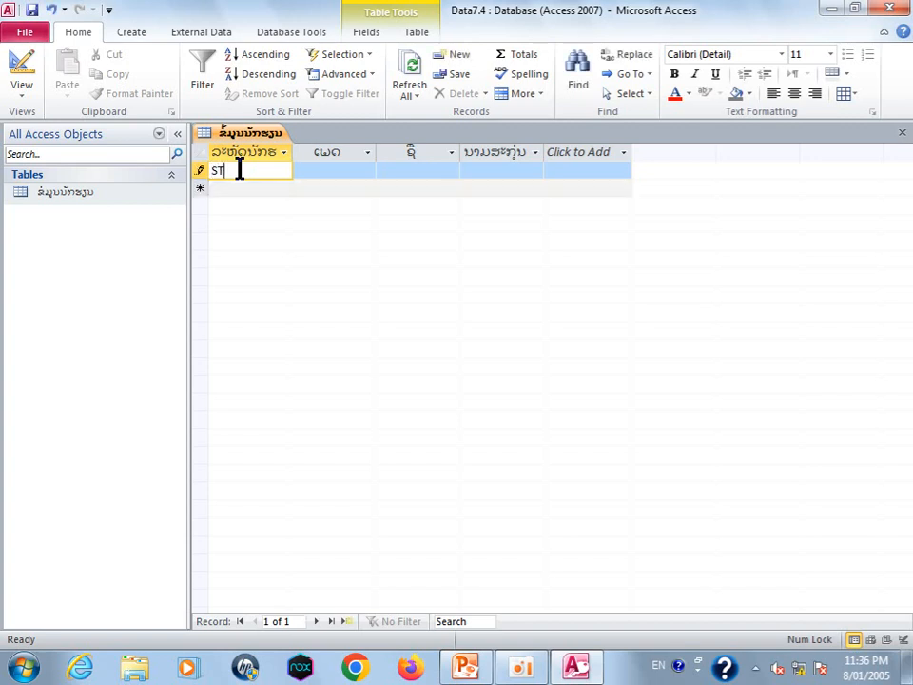
type("V001")
left_click(286, 193)
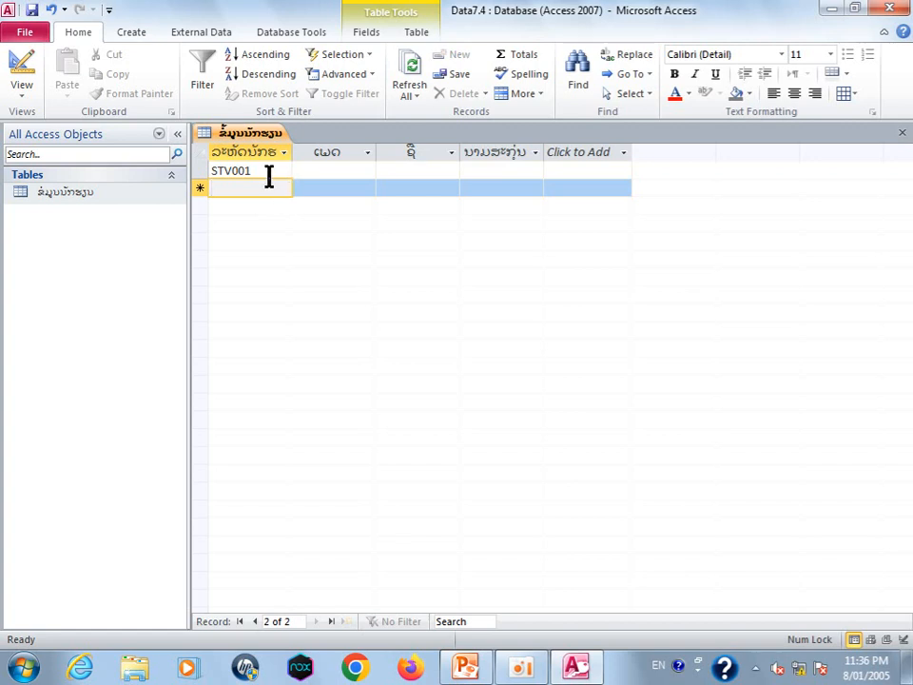
type("ST")
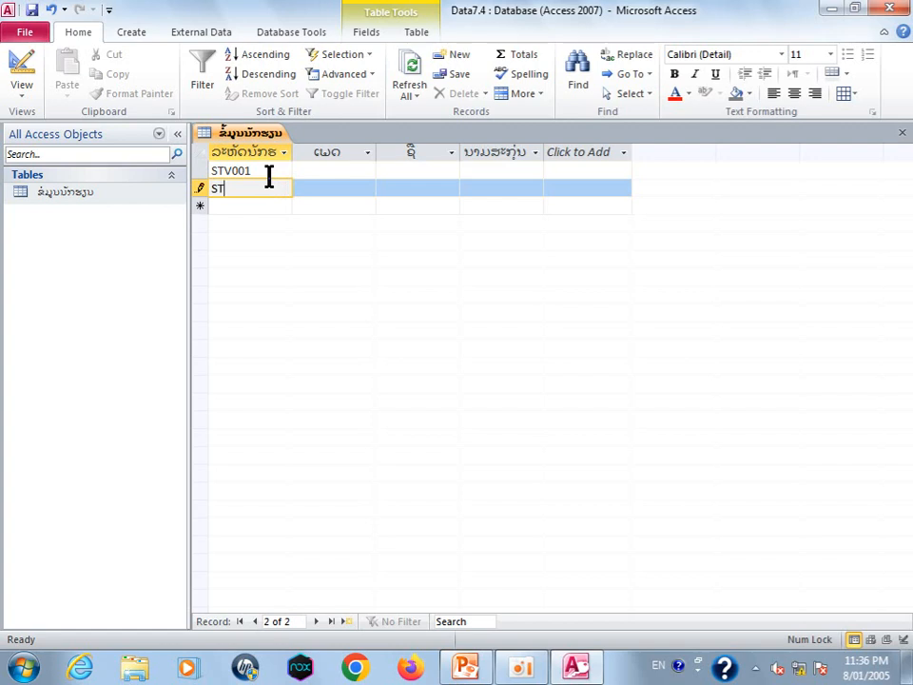
type("V002")
left_click(272, 202)
type("S")
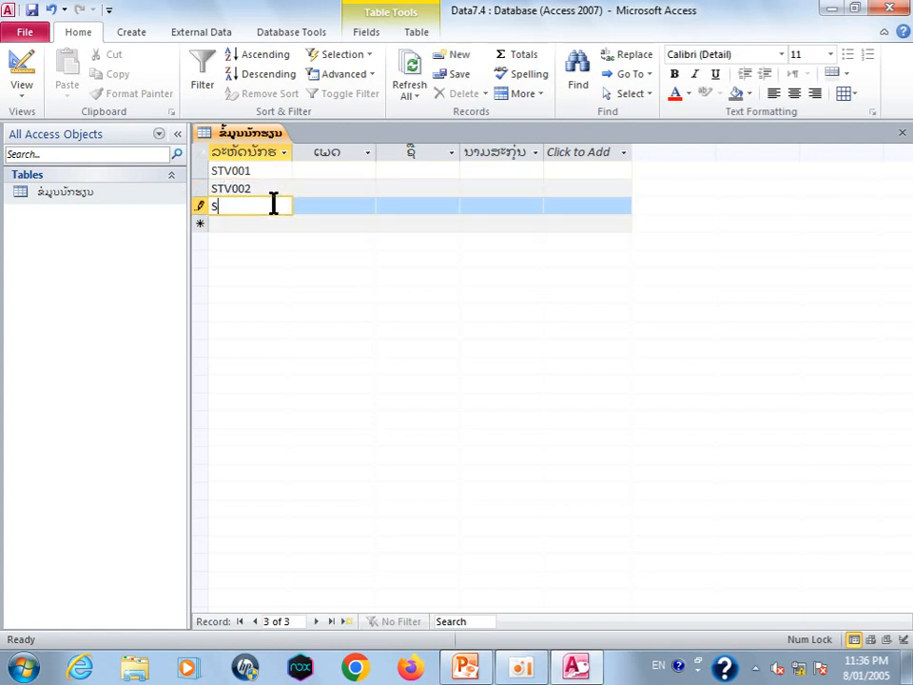
type("t")
key("BackSpace")
type("TV003")
Enter the student codes of the fourth and fifth records in the ລະຫັດນັກຮຽນ column
left_click(262, 221)
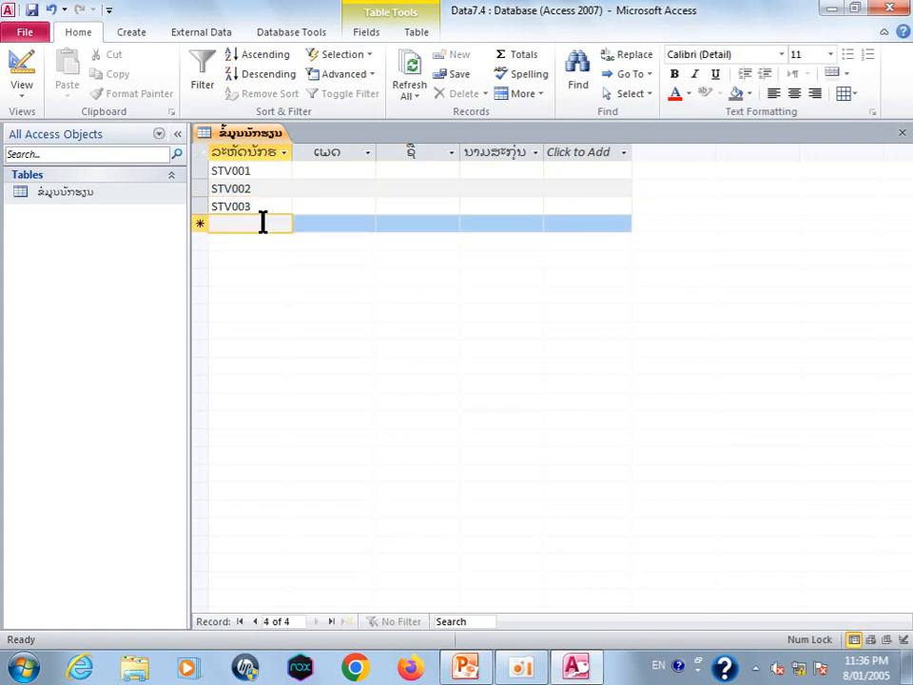
type("STV")
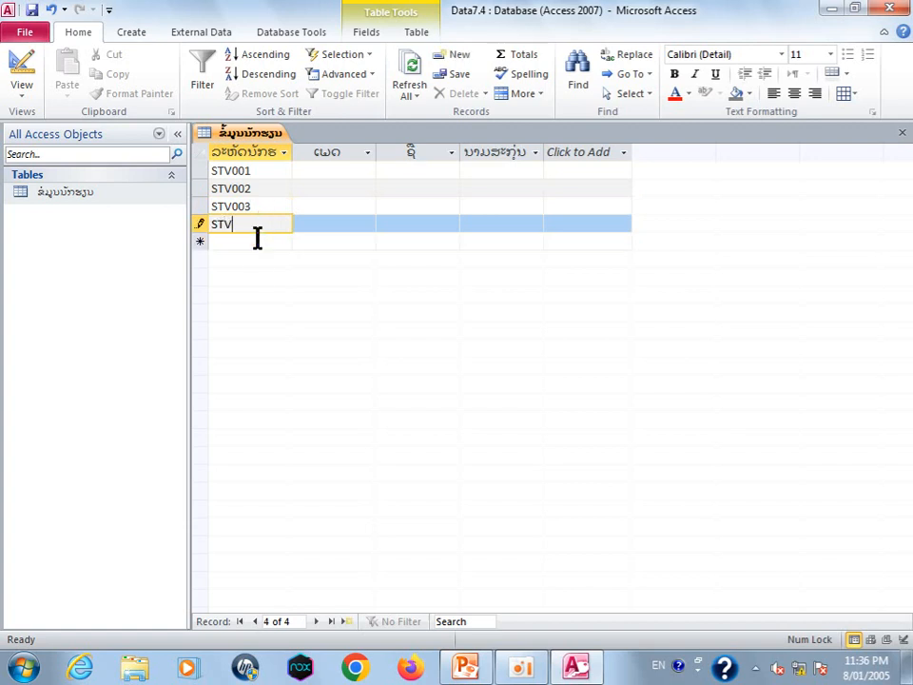
type("004")
left_click(248, 243)
type("S")
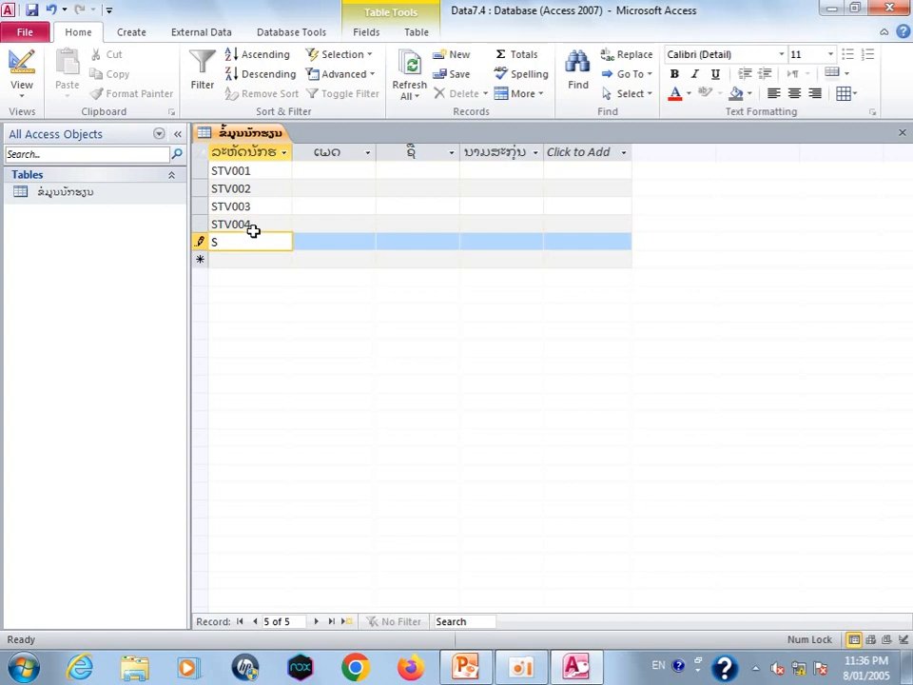
type("TV005")
left_click(261, 263)
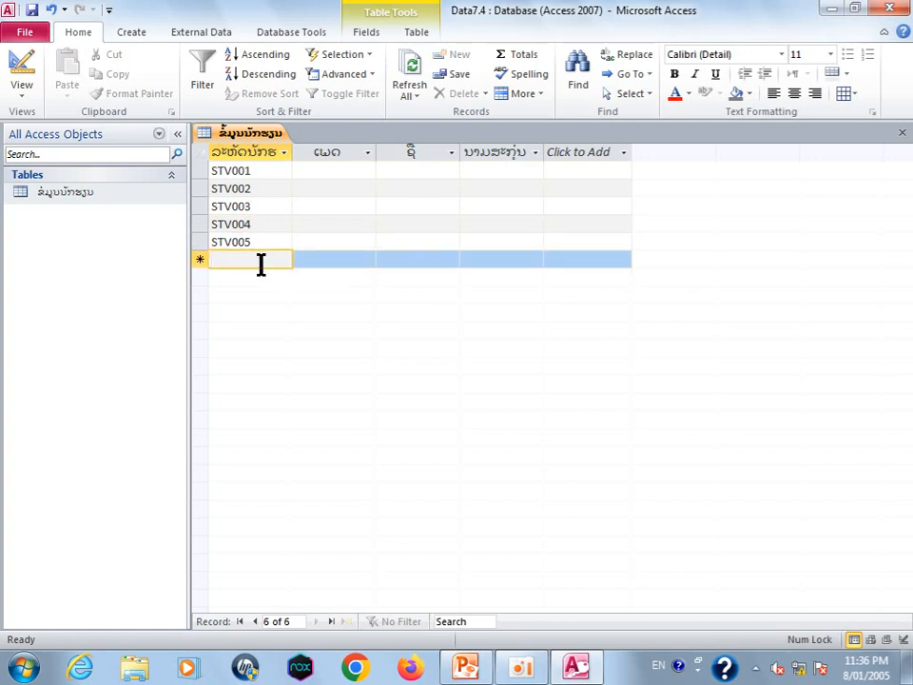
Enter the sixth record's student code and choose ທ້າວ as the gender (ເພດ) of the first record
type("STV006")
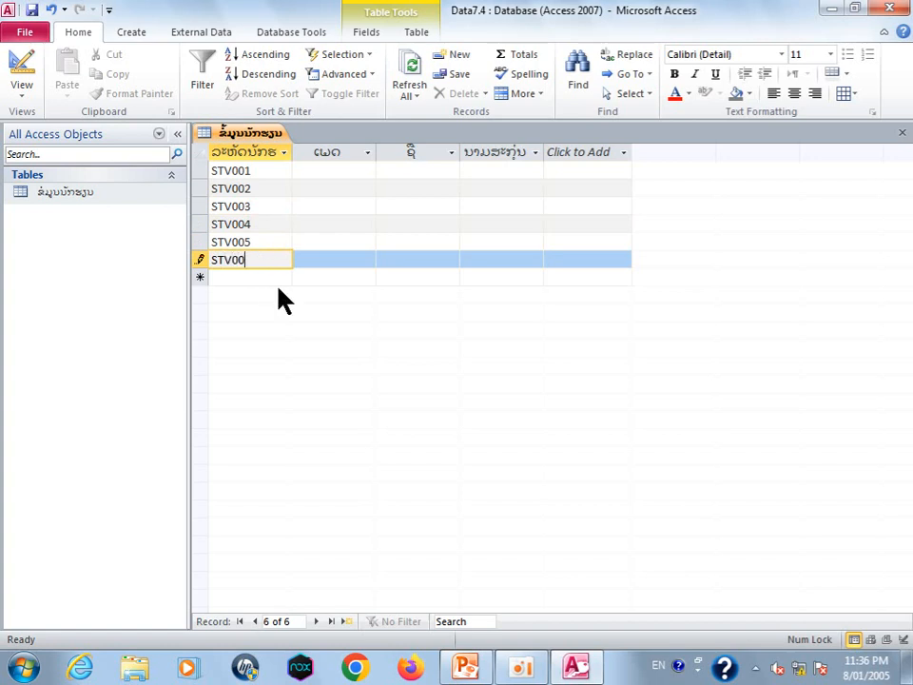
left_click(350, 173)
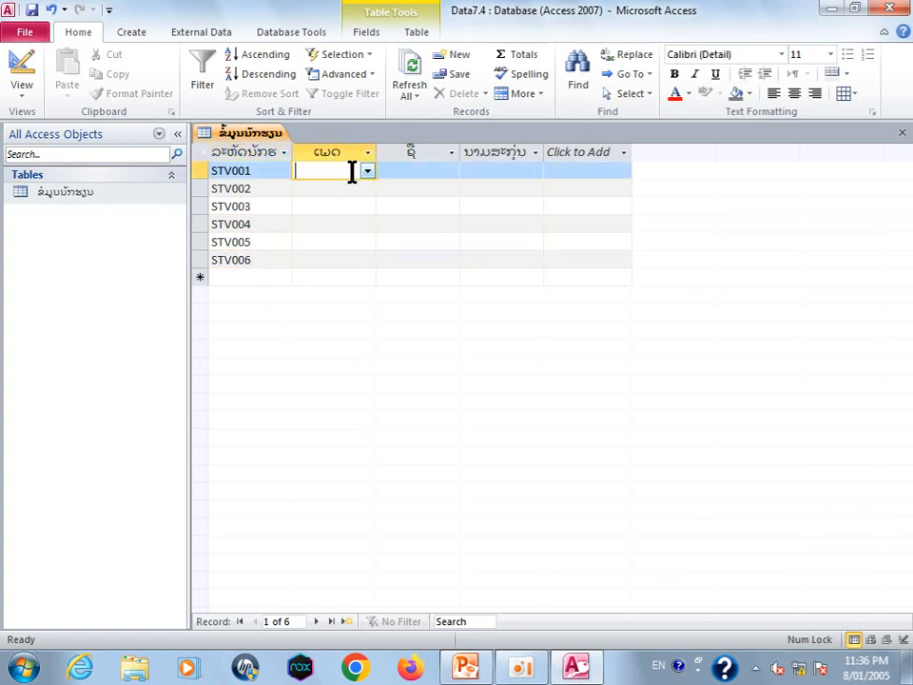
left_click(366, 171)
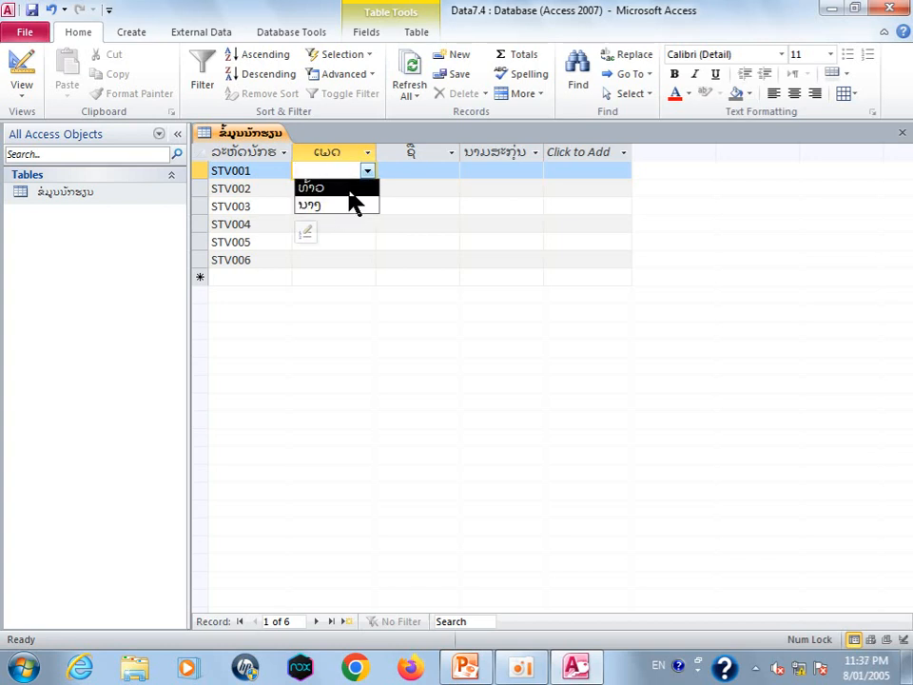
left_click(348, 193)
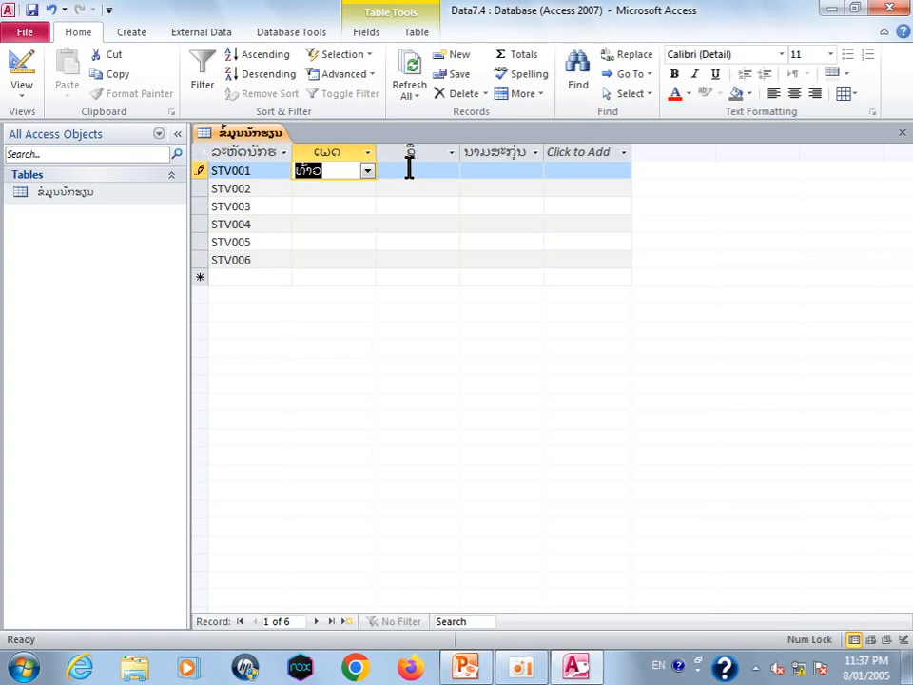
left_click(409, 169)
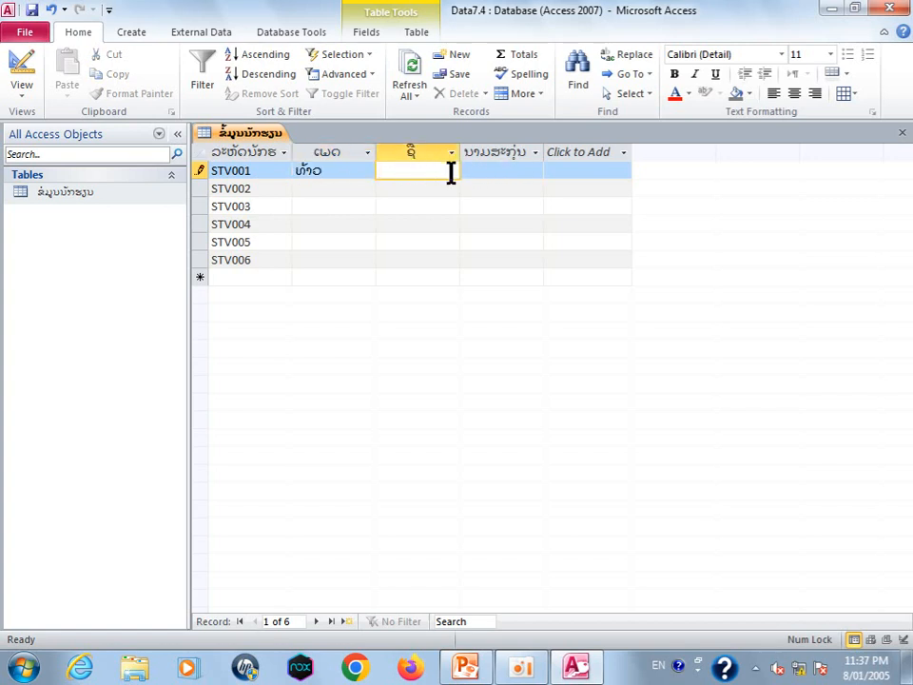
left_click(485, 170)
Choose ນາງ as the gender (ເພດ) of the second record and ທ້າວ for the third record
left_click(351, 188)
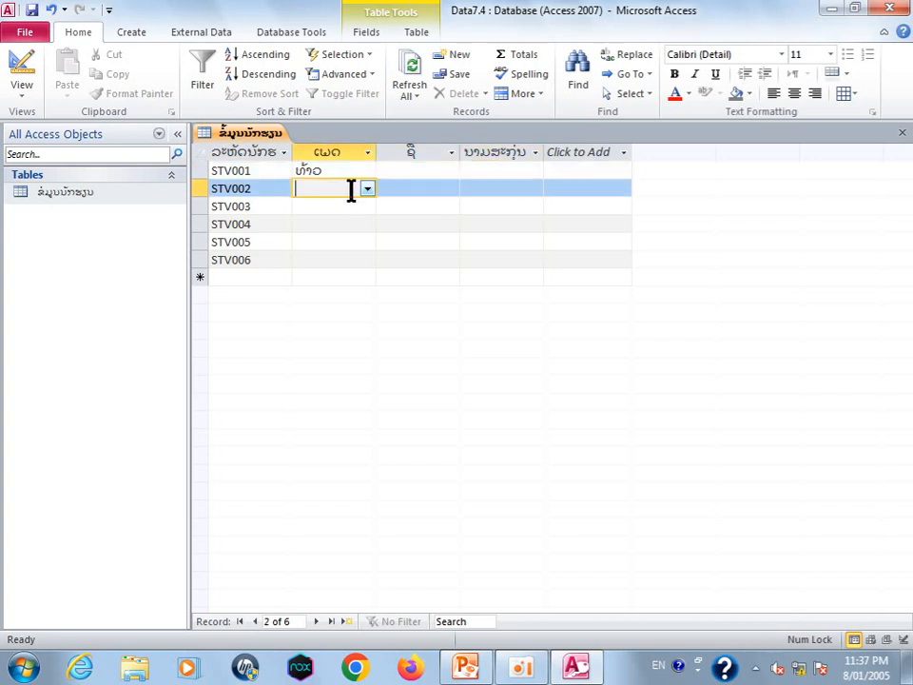
left_click(367, 188)
left_click(338, 227)
left_click(356, 205)
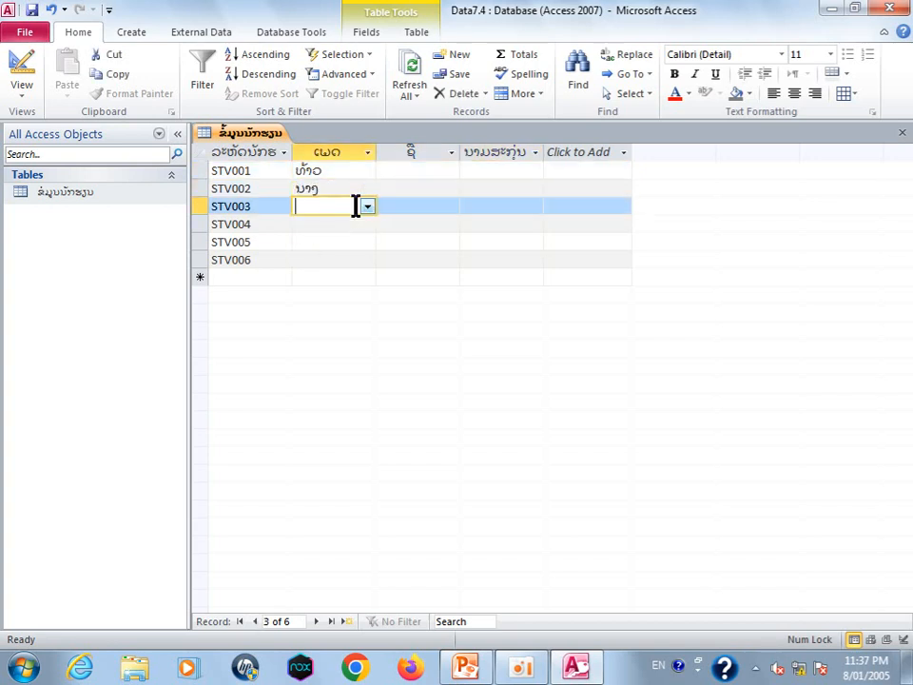
left_click(367, 207)
left_click(339, 223)
Choose ທ້າວ as the gender (ເພດ) of the fourth record and ນາງ for the fifth record
left_click(347, 224)
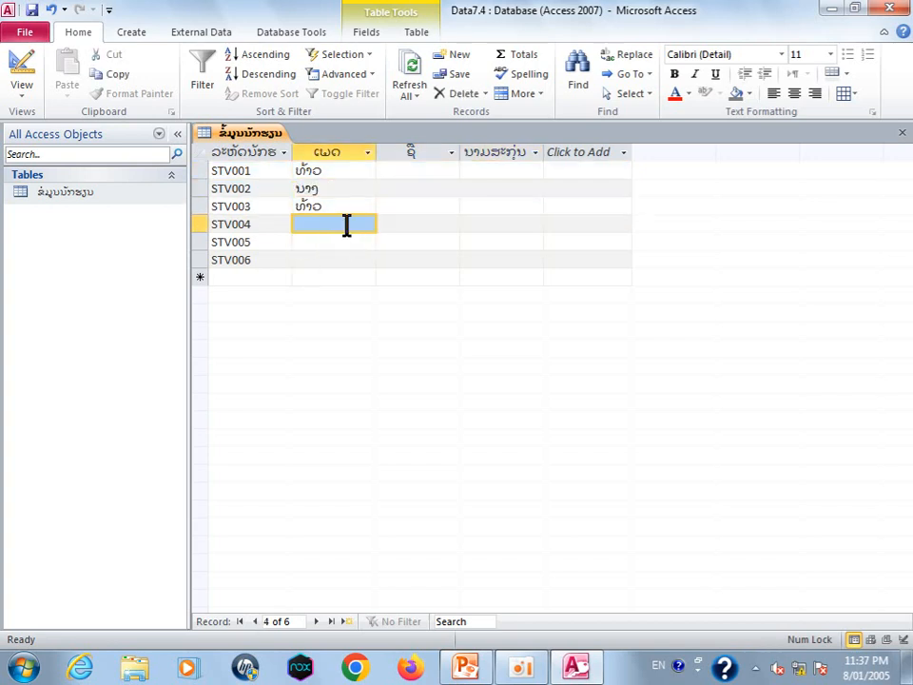
left_click(368, 224)
left_click(338, 241)
left_click(337, 243)
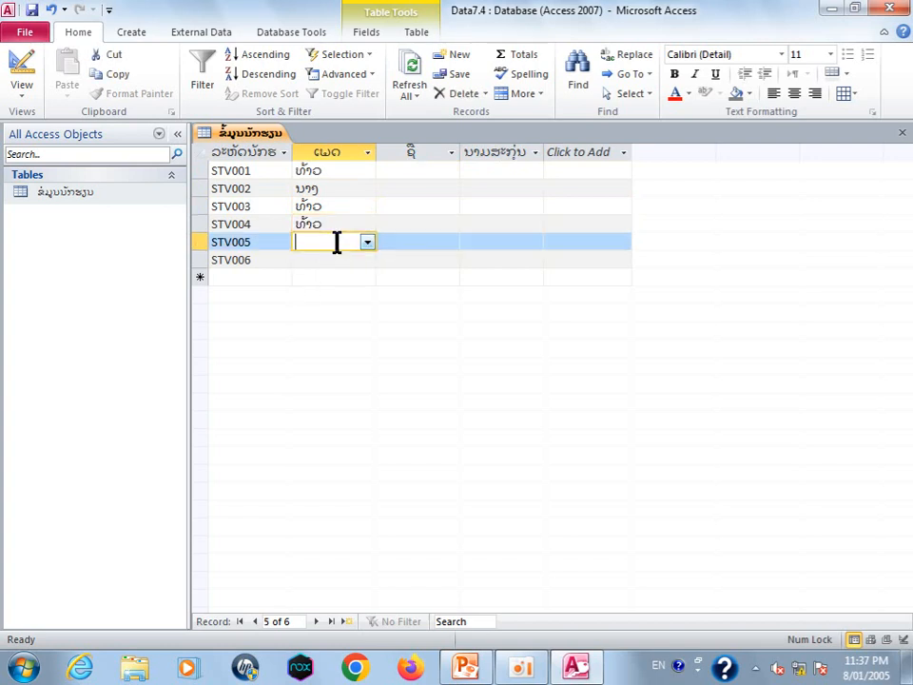
left_click(367, 243)
left_click(335, 278)
Choose ນາງ as the gender (ເພດ) of the sixth record
left_click(340, 258)
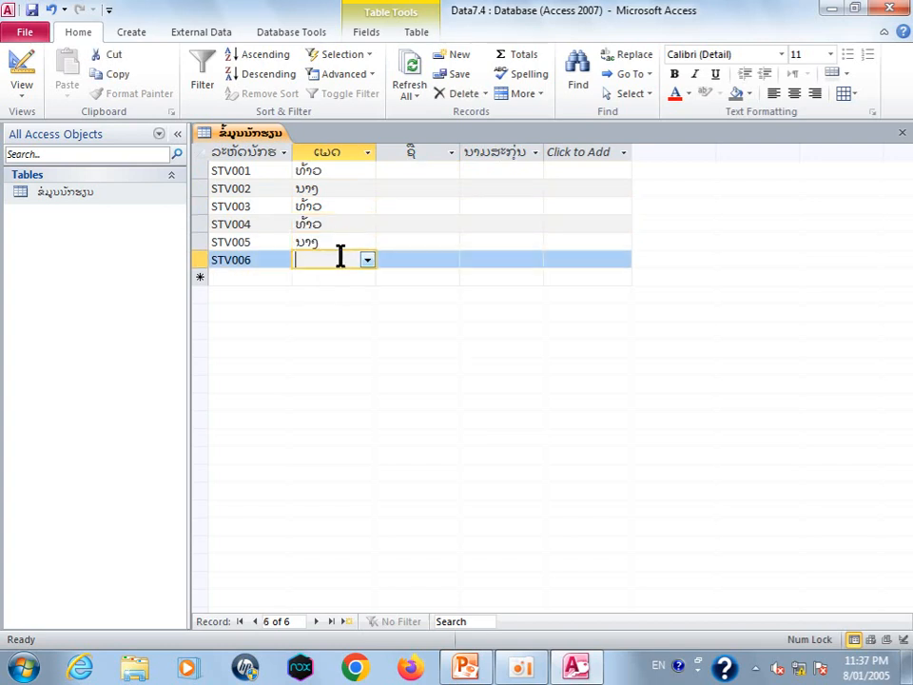
left_click(369, 260)
left_click(365, 296)
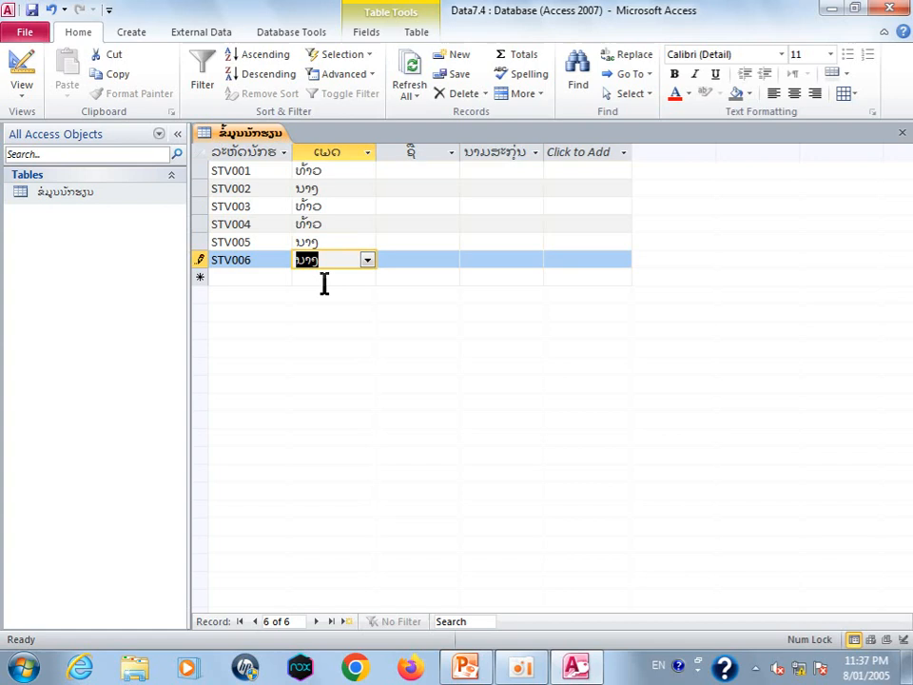
Save the ຂໍ້ມູນນັກຮຽນ table
right_click(251, 134)
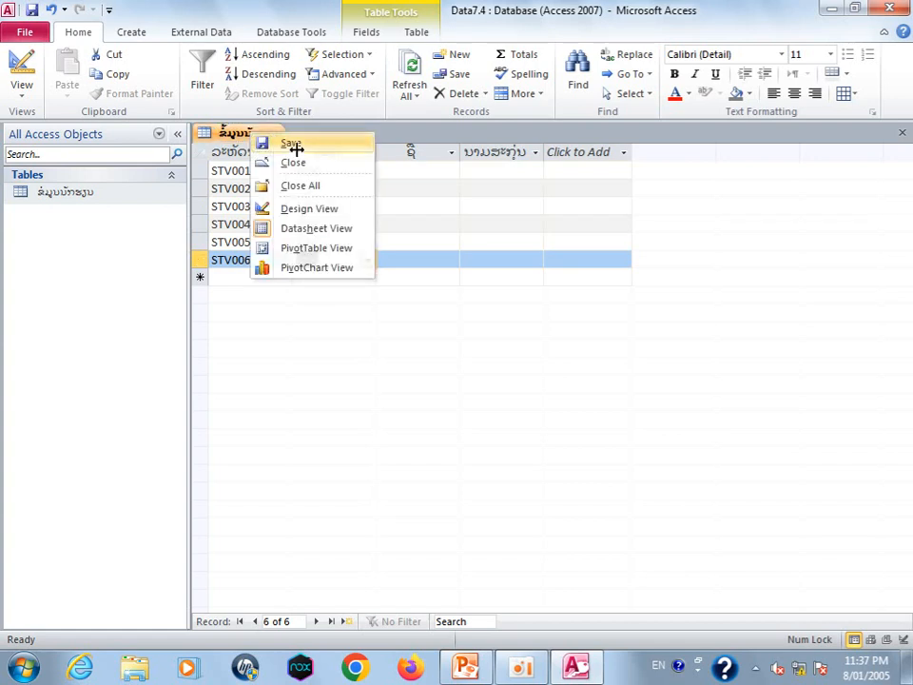